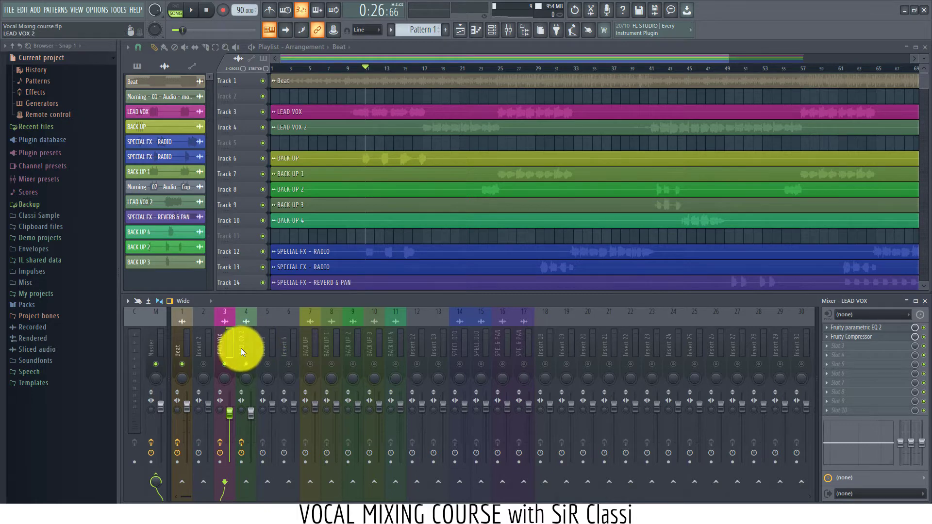
- Load RX 7 Voice De-noise into the LEAD VOX insert's third FX slot, after the compressor
click(847, 353)
click(818, 346)
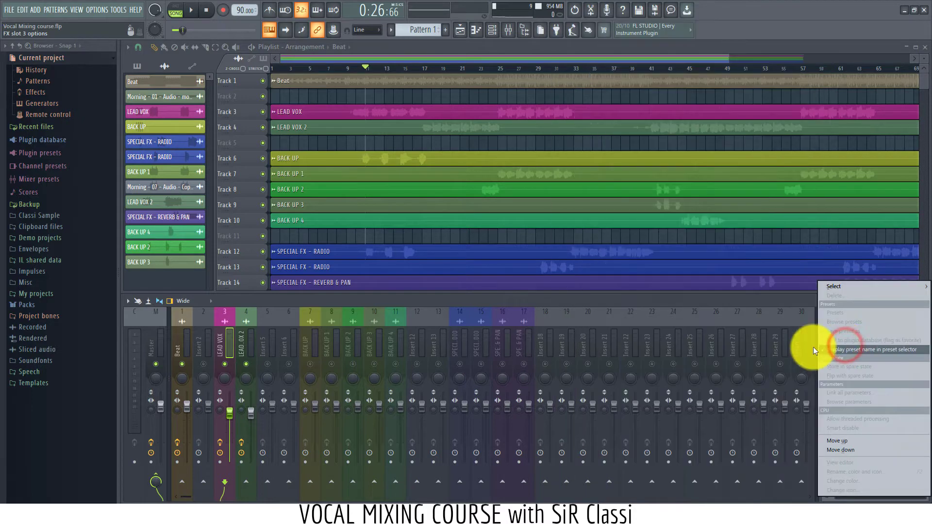
mouse_move(847, 288)
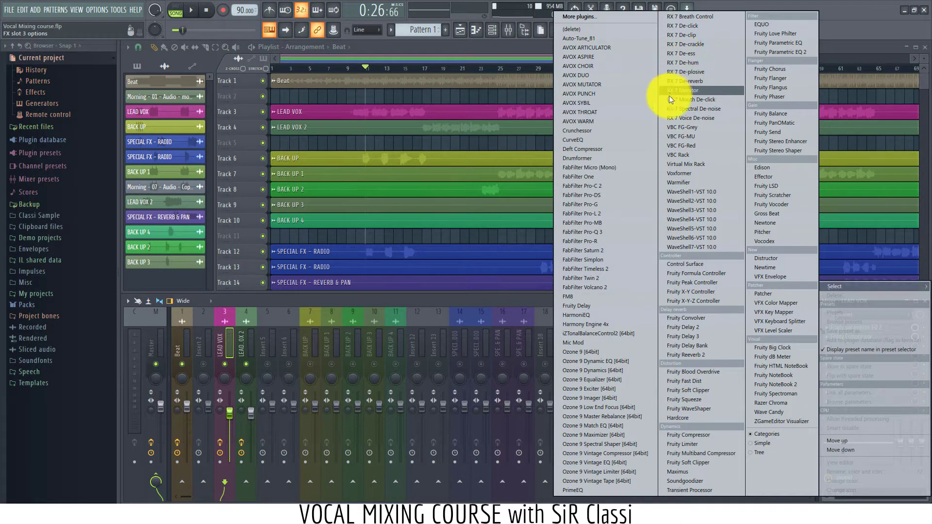
click(673, 118)
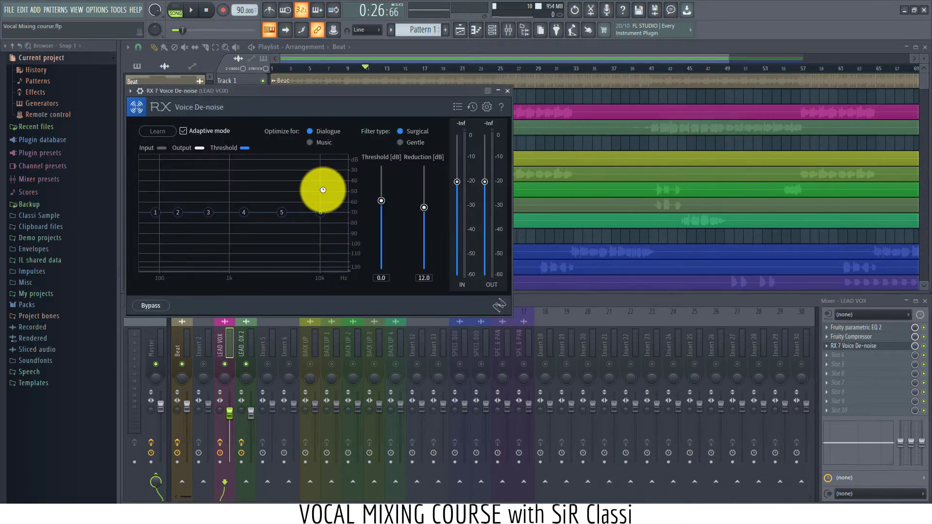
click(828, 356)
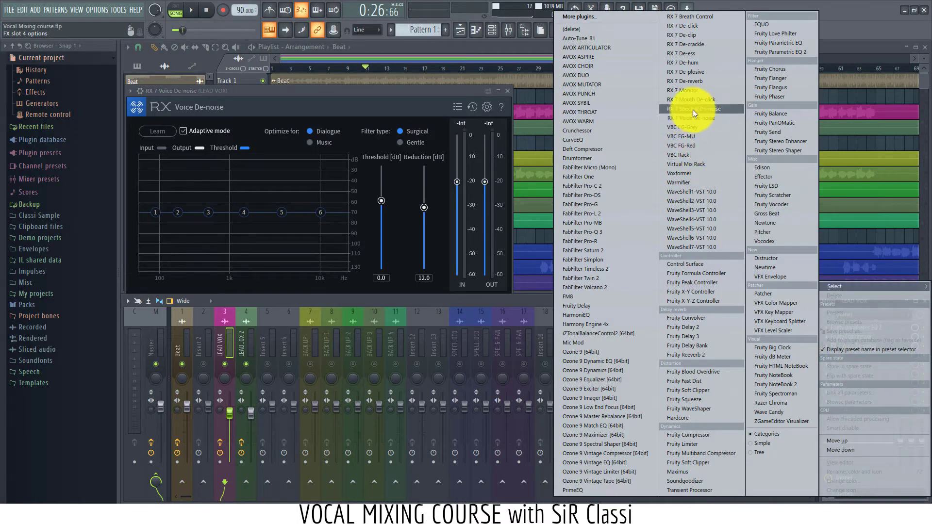
- Put RX 7 Breath Control in LEAD VOX slot 4 with target level -67 dBFS and sensitivity 84
click(686, 16)
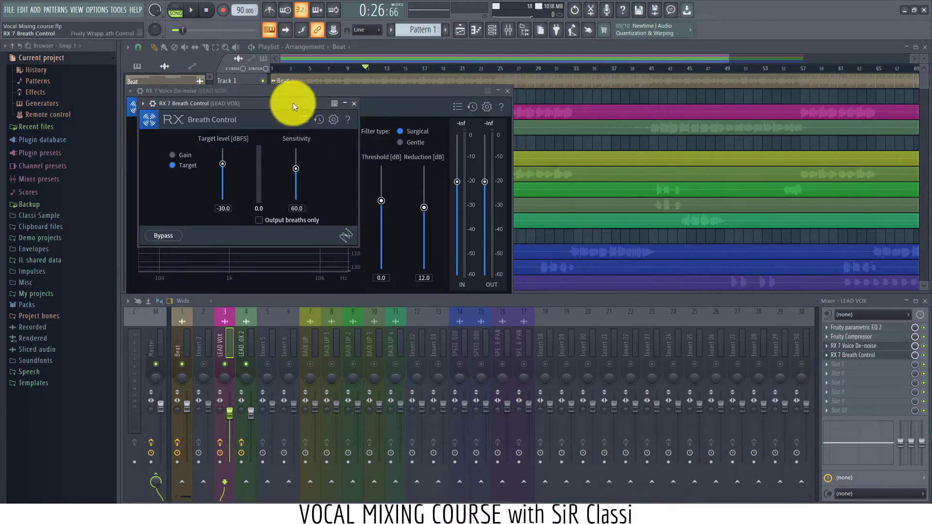
drag(293, 103, 685, 172)
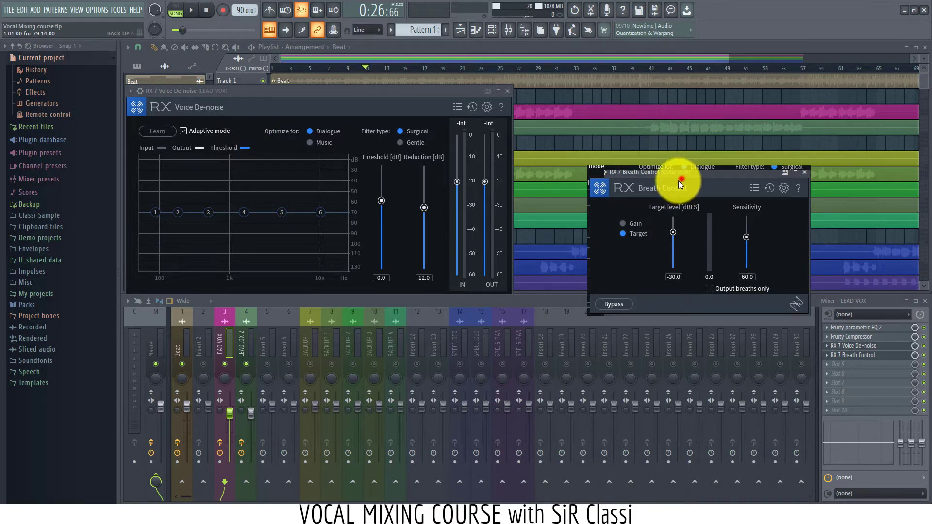
drag(665, 179, 616, 197)
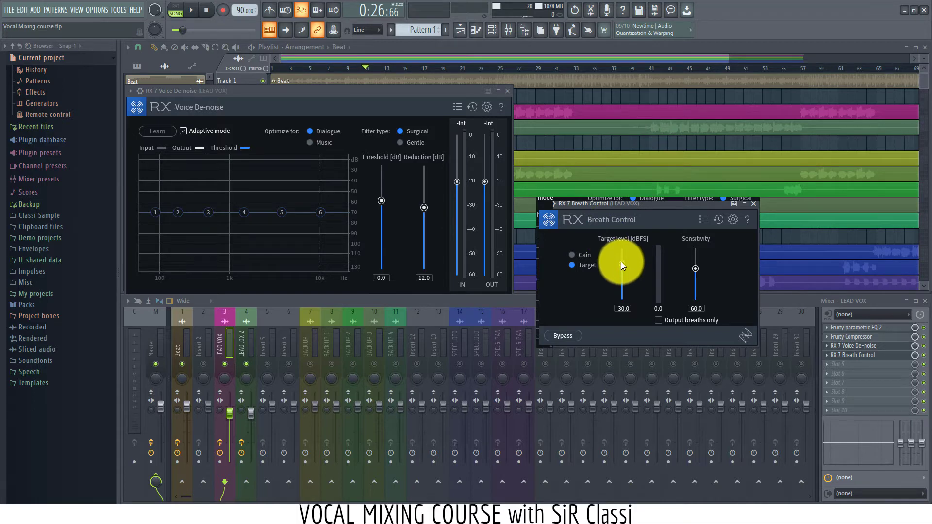
drag(621, 262, 616, 279)
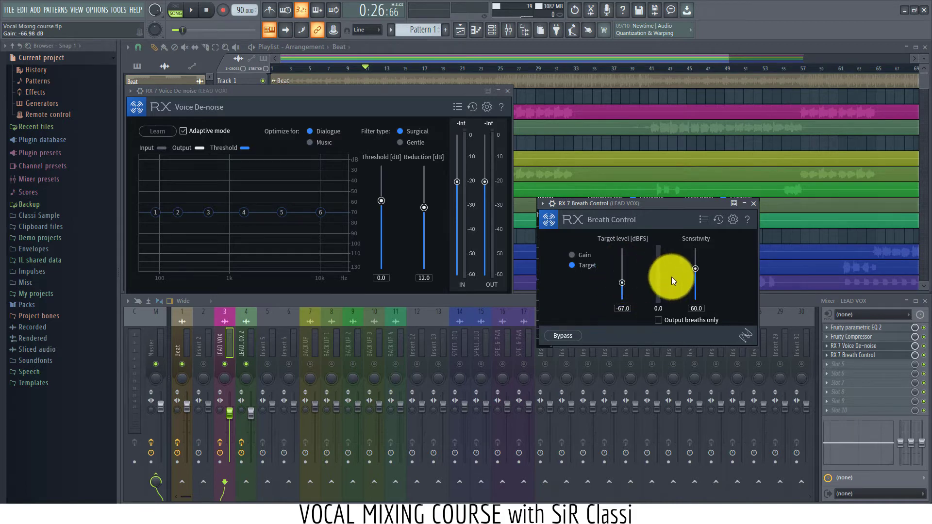
drag(698, 271, 697, 257)
click(754, 203)
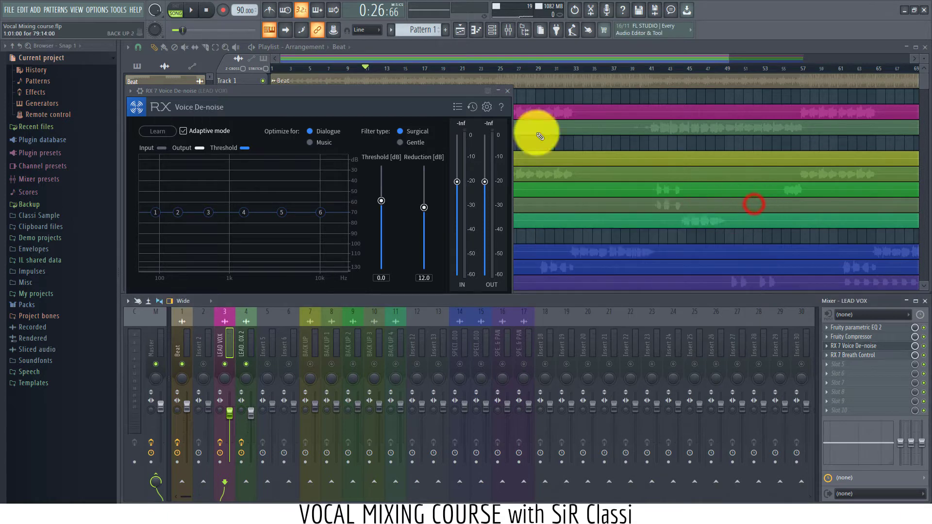
- Close Voice De-noise, start playback, and mute Track 1 (Beat) so only the vocals play
click(511, 93)
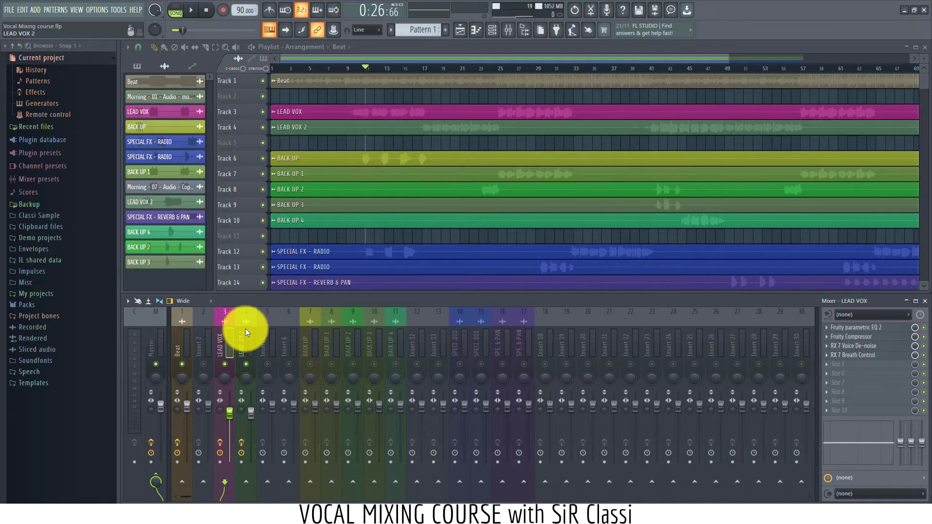
key(space)
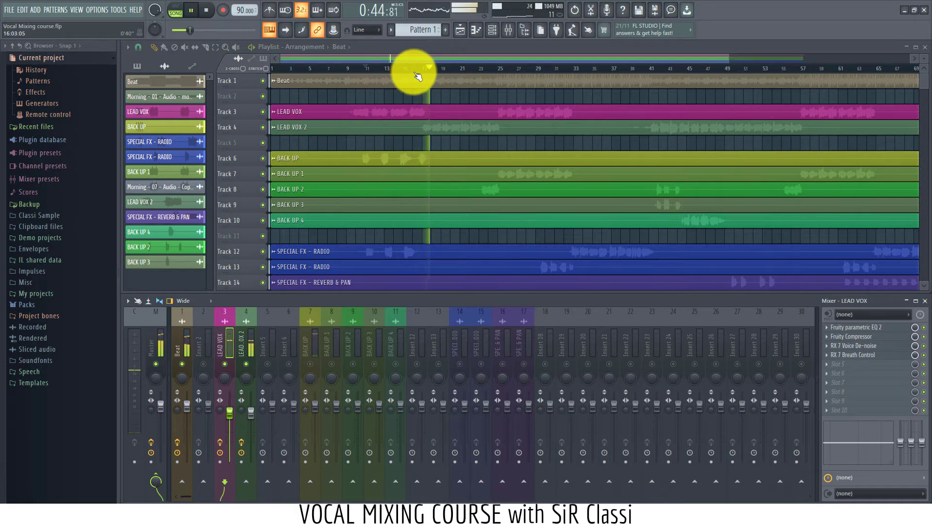
click(263, 81)
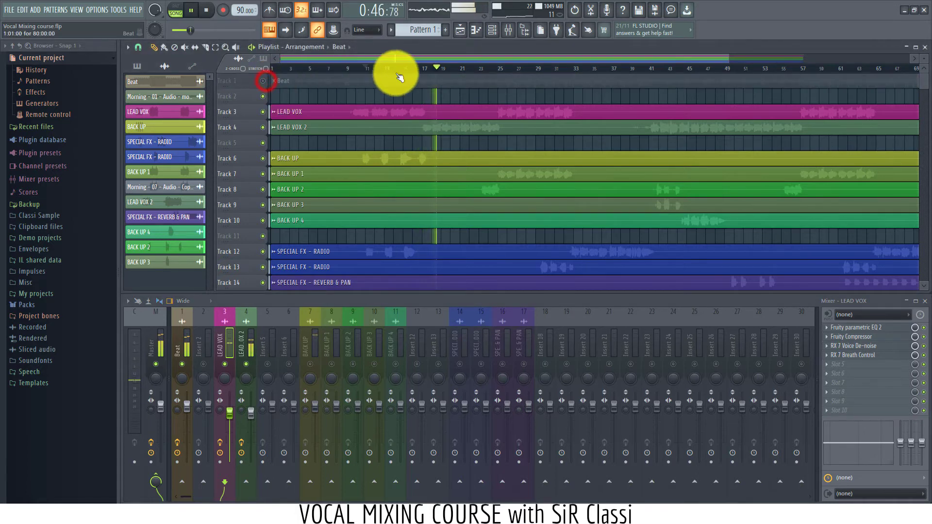
- Replay the vocals from around bar 15 zoomed in, then stop and place the song position at bar 17
click(405, 71)
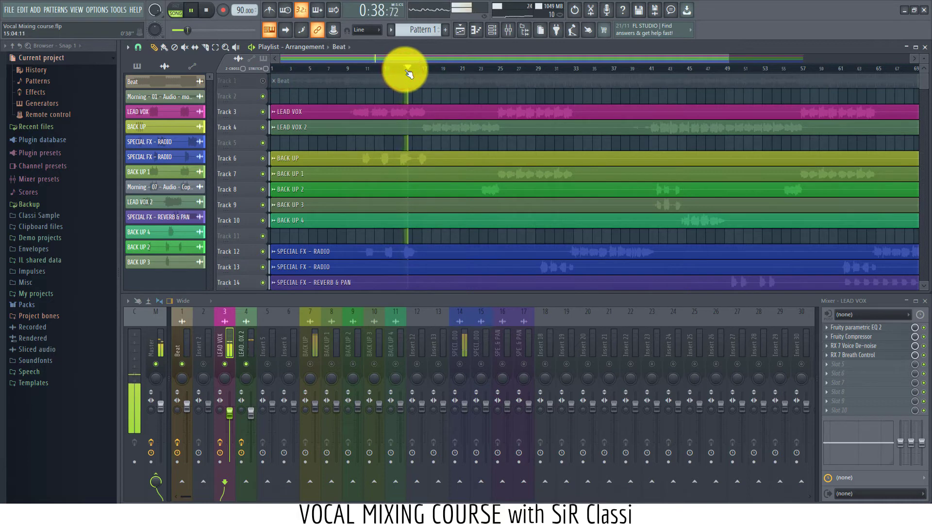
scroll(408, 73, up, 3)
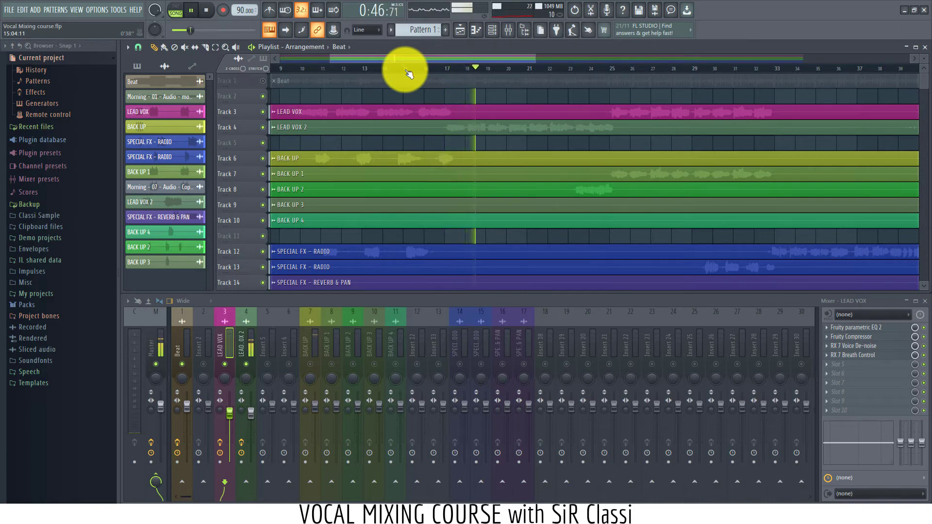
key(space)
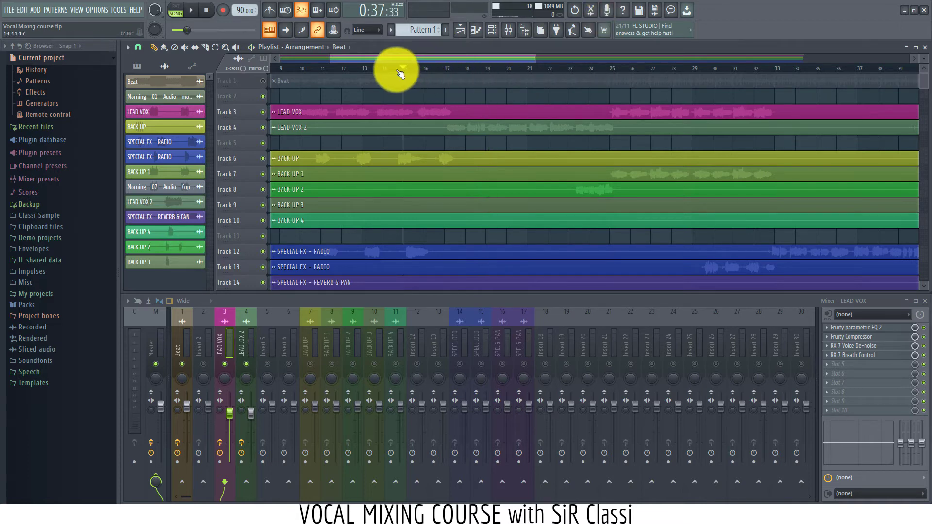
click(444, 69)
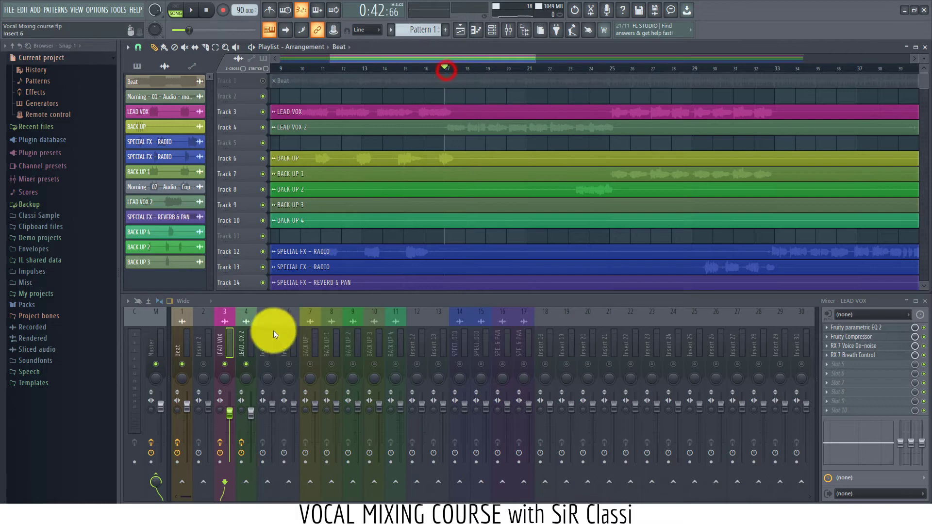
- Select insert 4 LEAD VOX 2 and load RX 7 Voice De-noise into its fourth FX slot
click(241, 340)
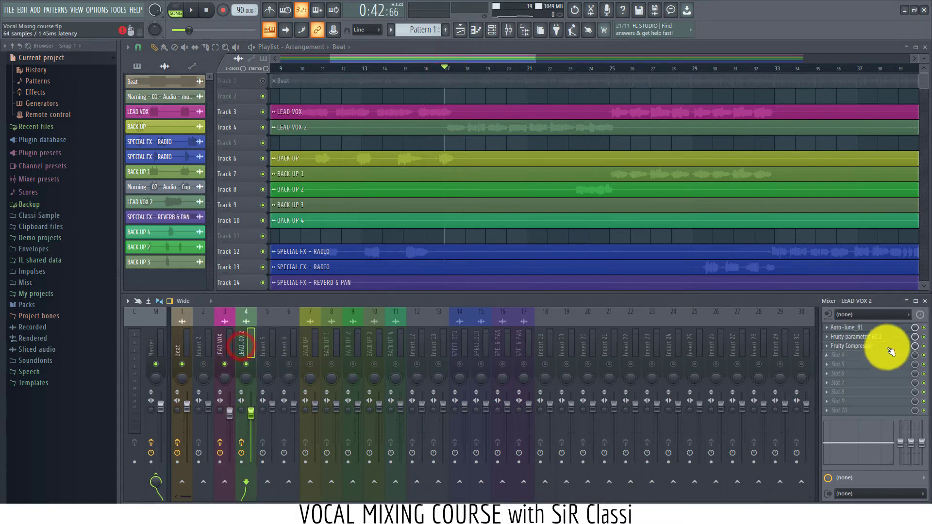
click(852, 359)
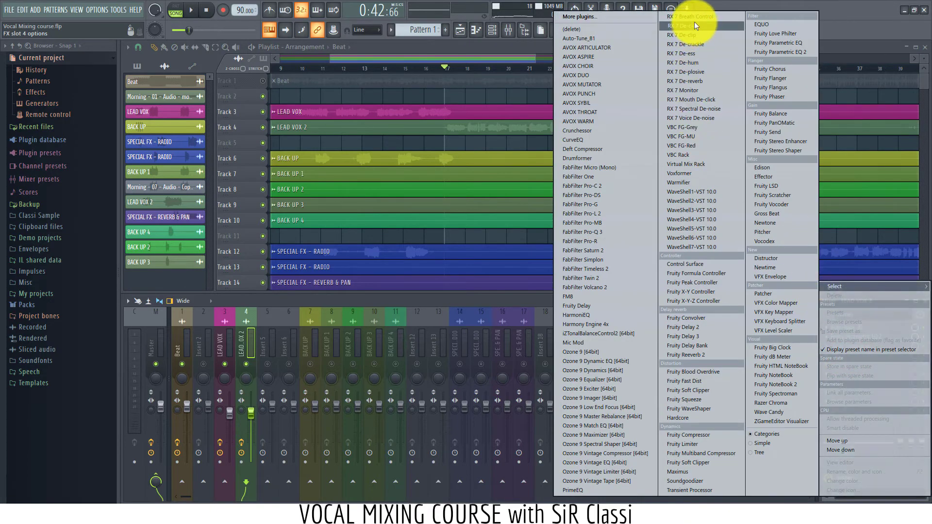
click(676, 118)
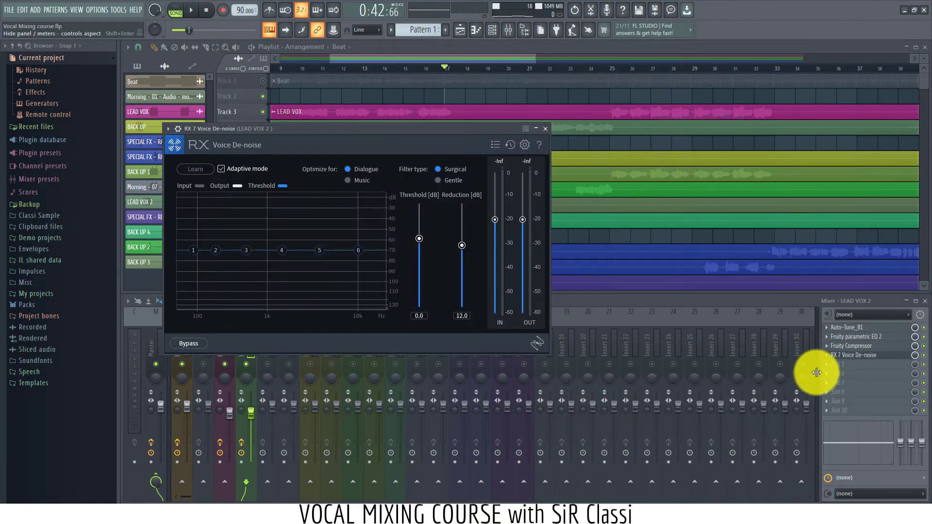
click(831, 364)
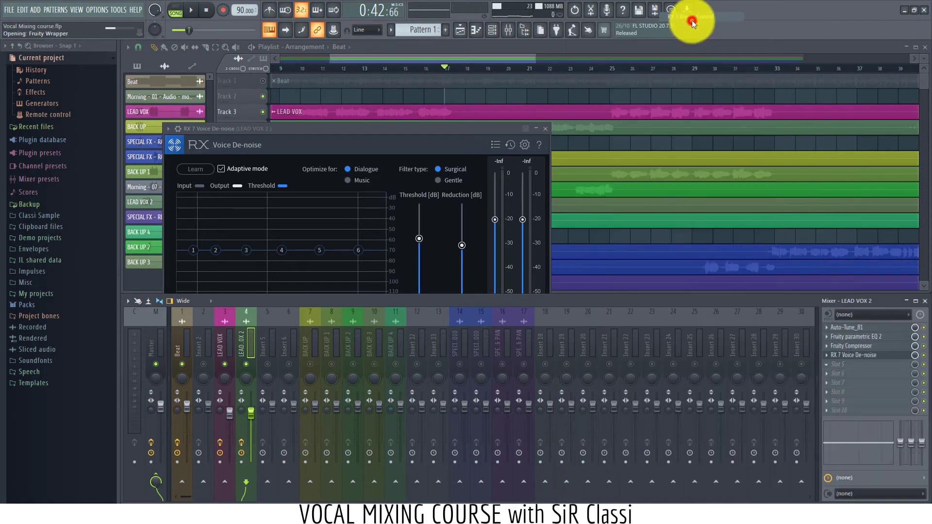
- Load RX 7 Breath Control into LEAD VOX 2 slot 5, lowering target level and raising sensitivity to 81.1
click(692, 18)
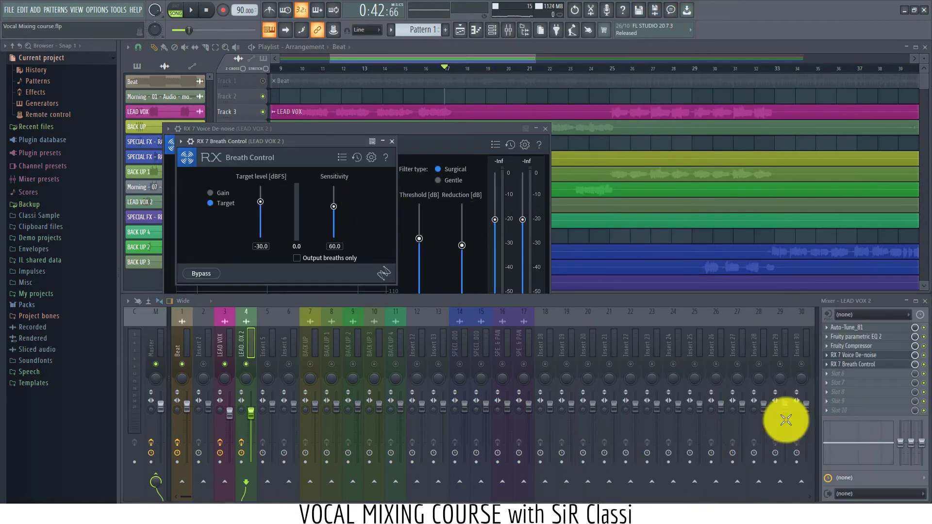
drag(255, 210, 252, 227)
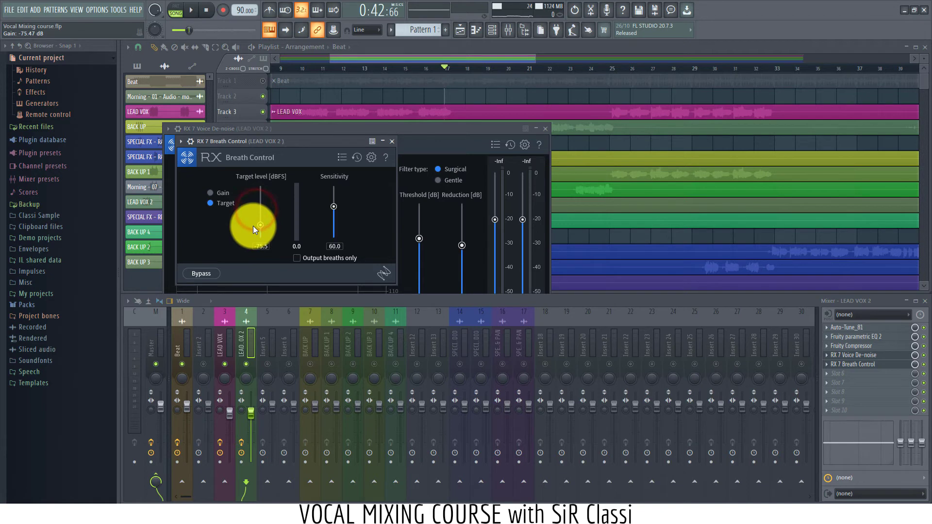
drag(336, 208, 333, 196)
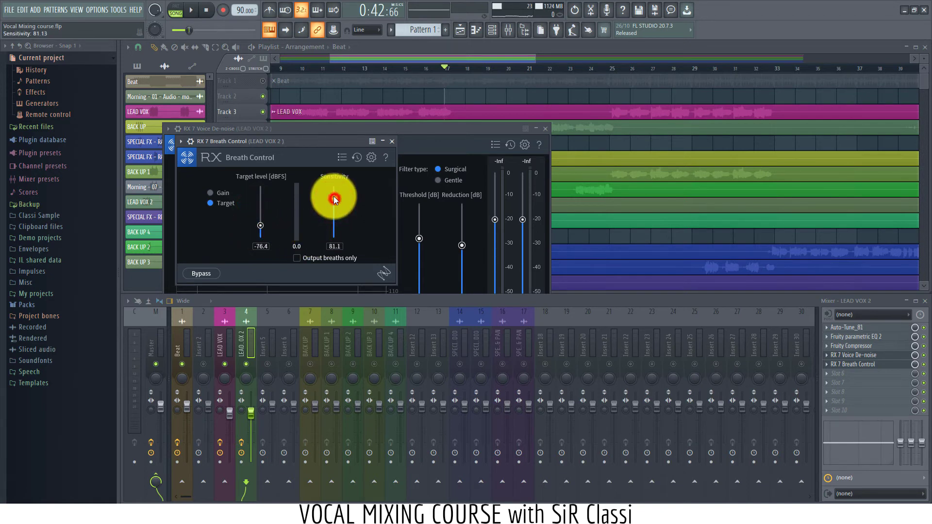
click(392, 142)
click(547, 128)
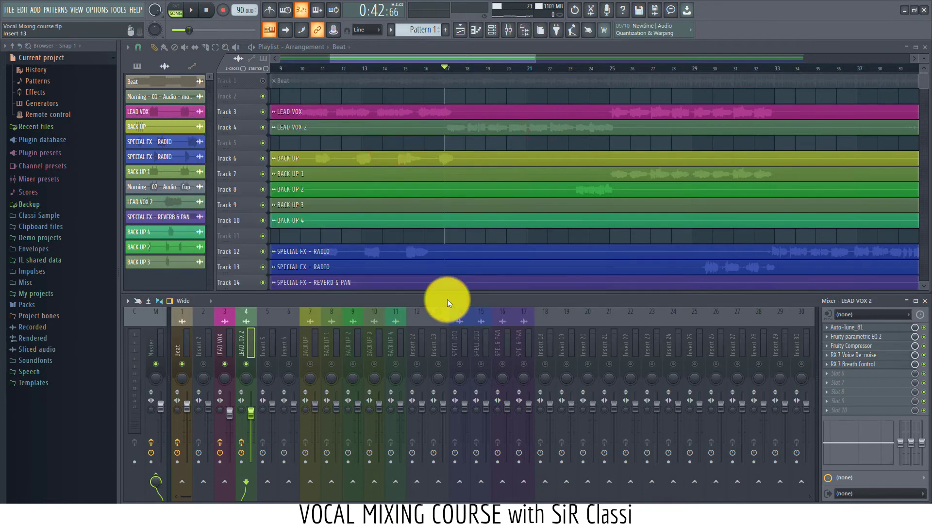
- Play the song and lower Breath Control's target level further to -87.7 dBFS while listening
key(space)
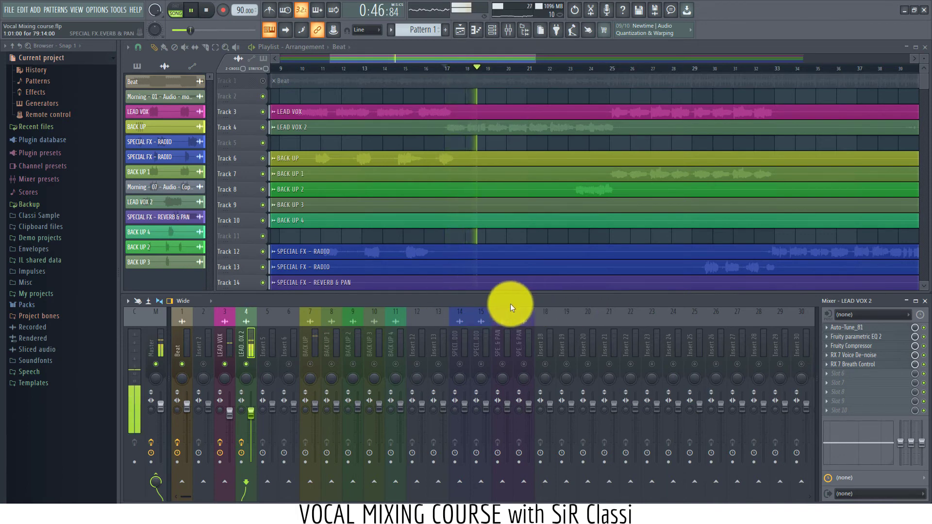
click(852, 365)
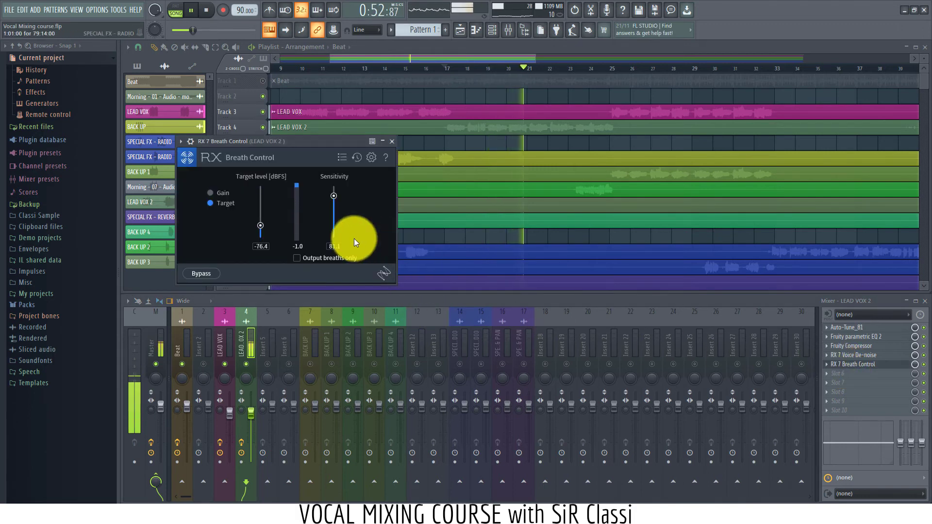
drag(260, 226, 257, 230)
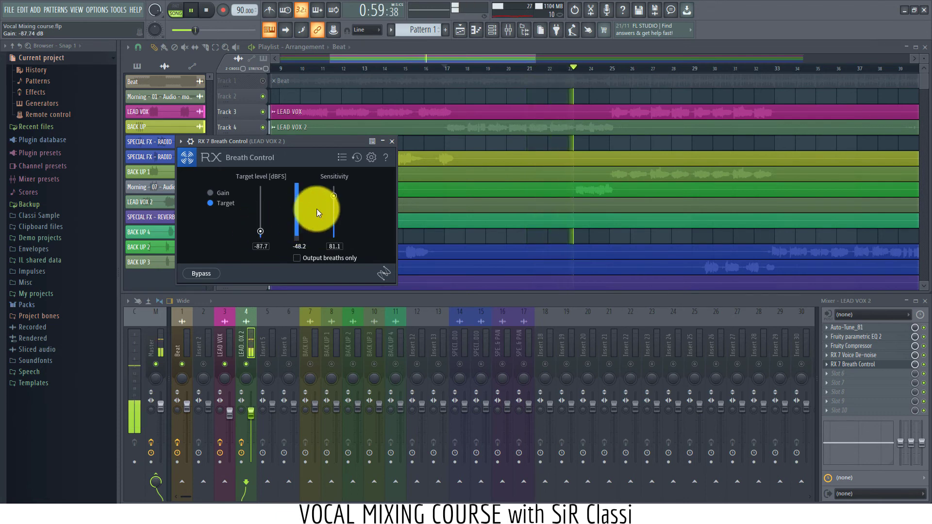
- Return the song position to about 0:42, stop playback, and zoom the Playlist out to the whole arrangement
click(439, 68)
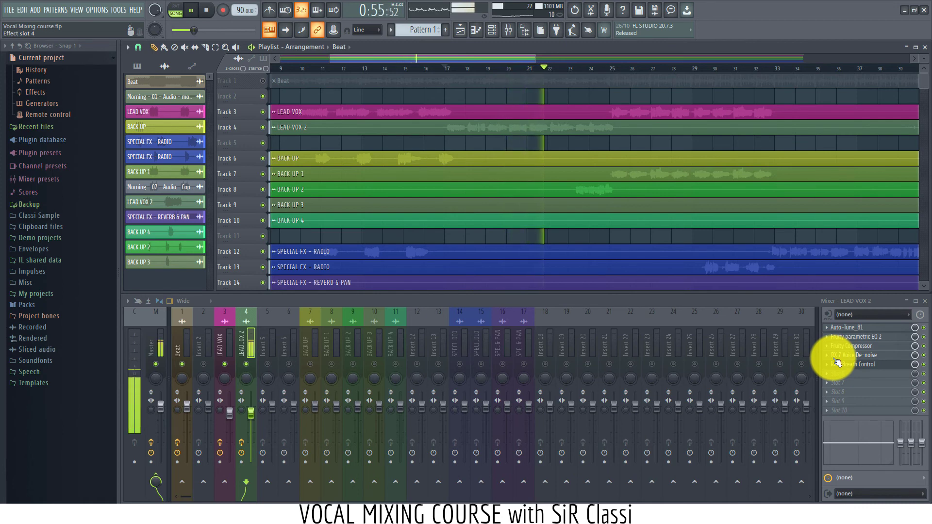
key(space)
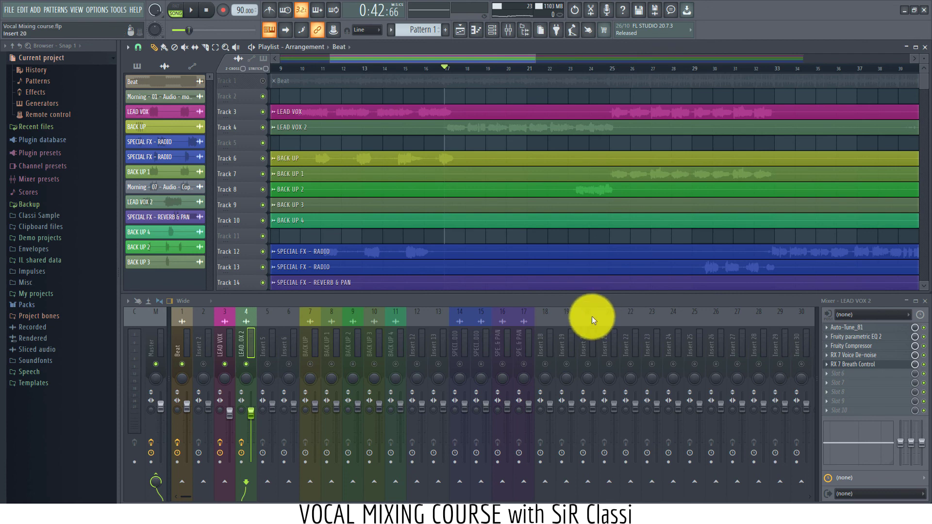
scroll(384, 73, down, 4)
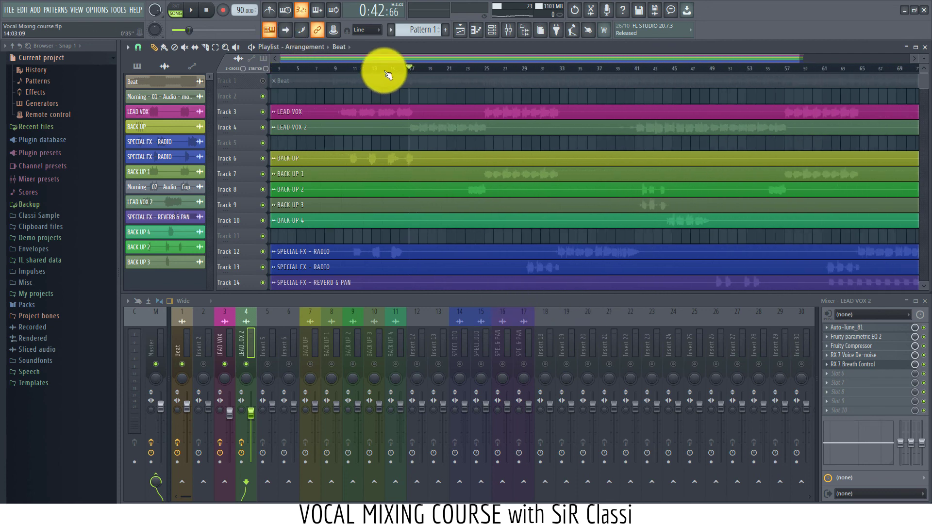
scroll(388, 73, down, 2)
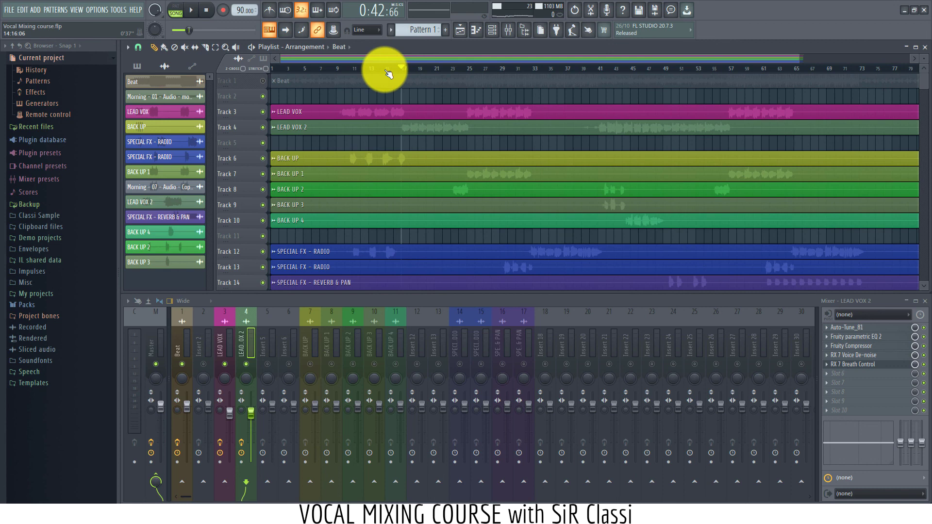